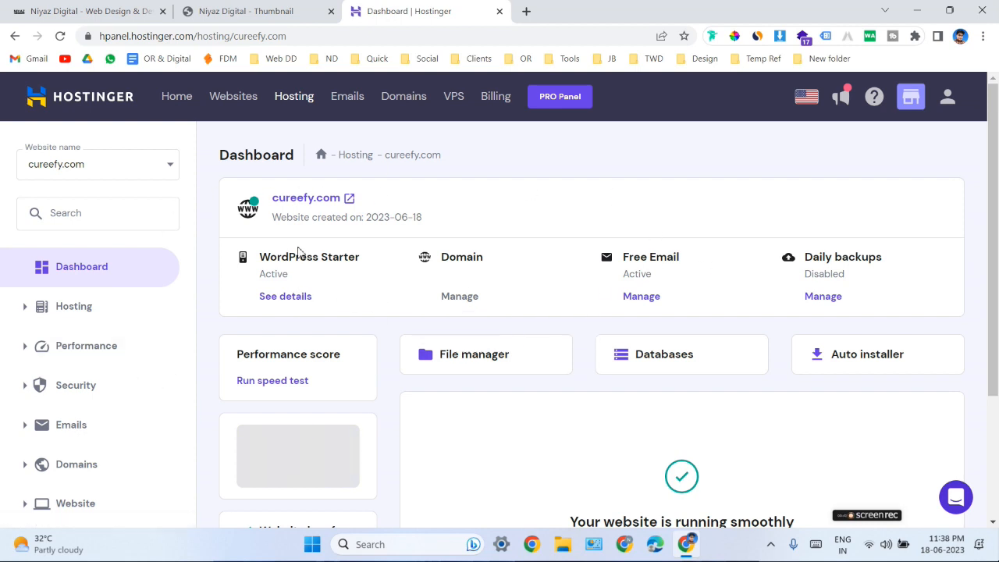
View the live cureefy.com page, then return to its hosting dashboard.
left_click(310, 204)
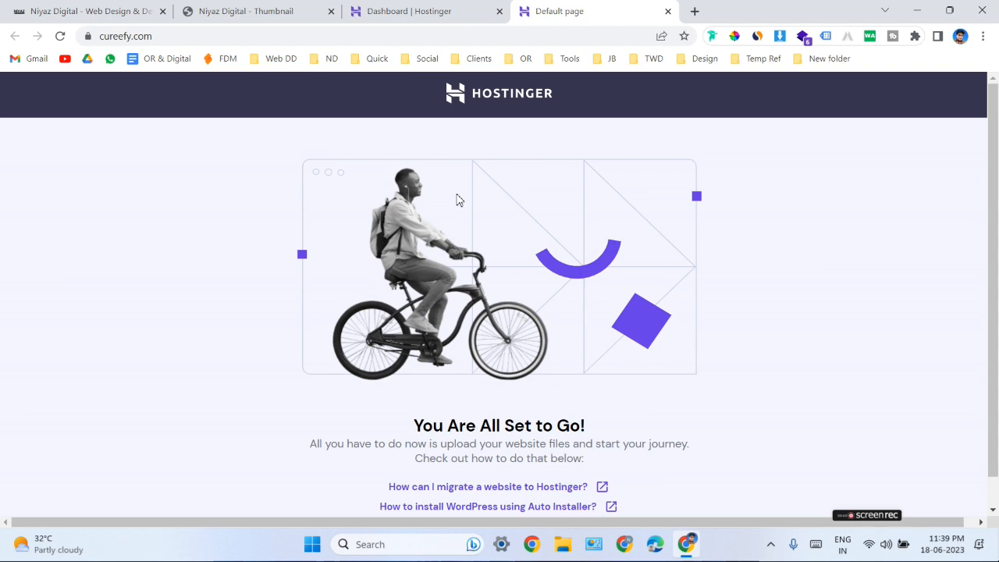
left_click(424, 12)
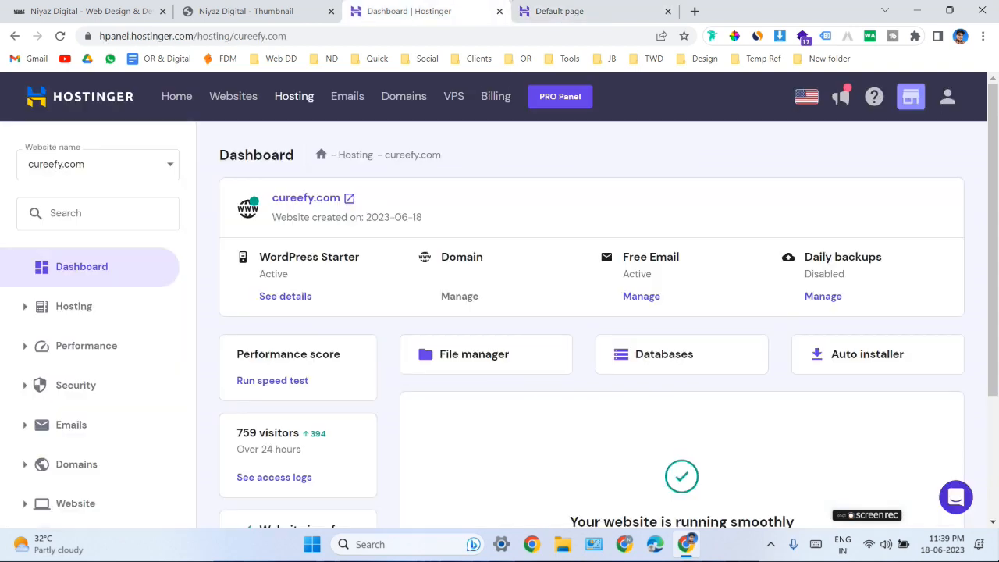
left_click(100, 218)
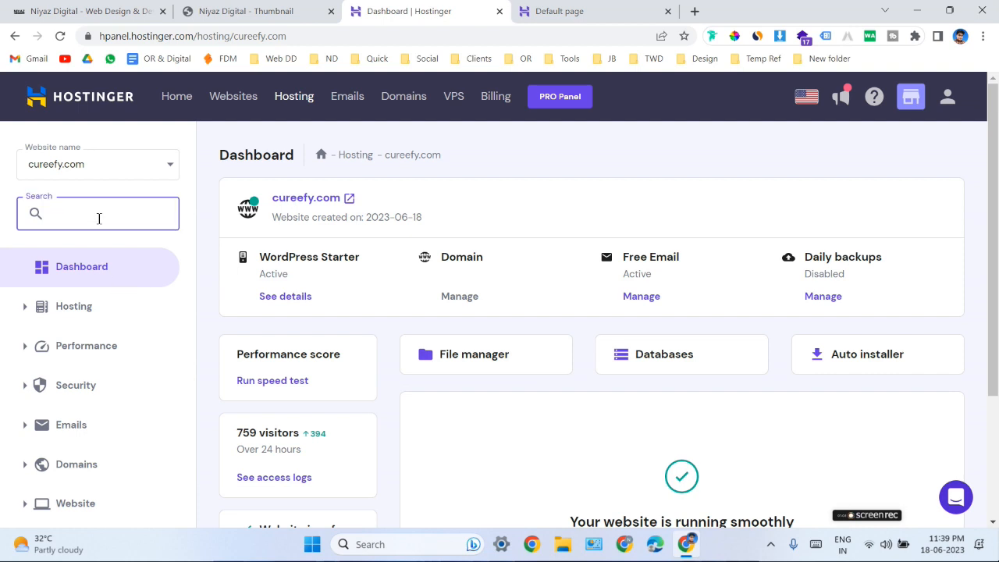
type("aut")
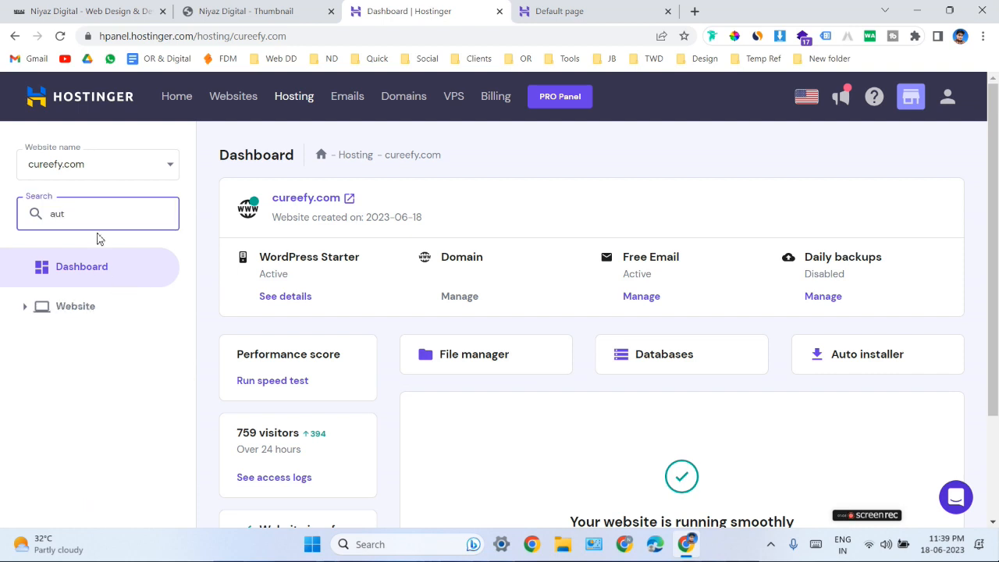
left_click(25, 311)
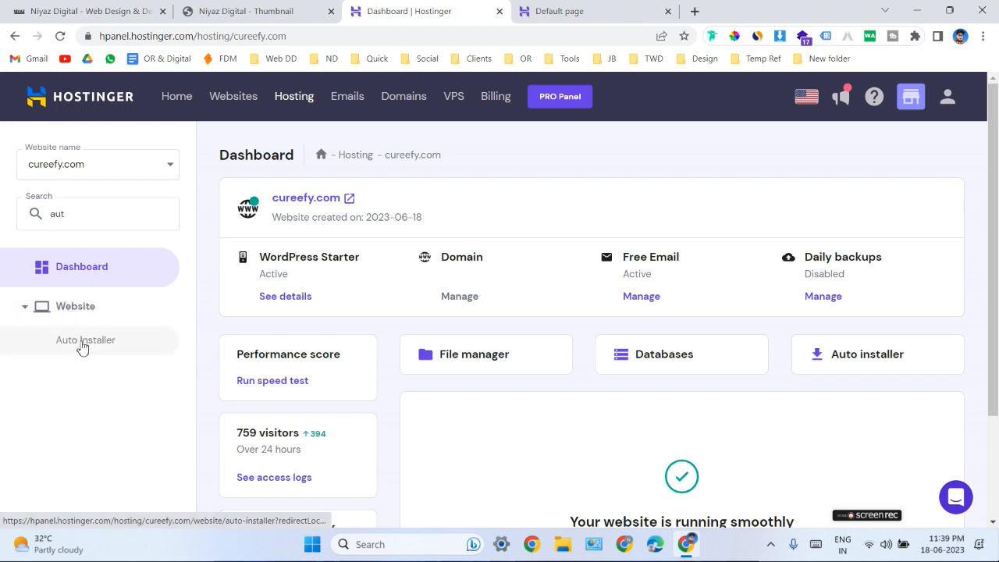
left_click(27, 223)
key("ctrl+a")
key("BackSpace")
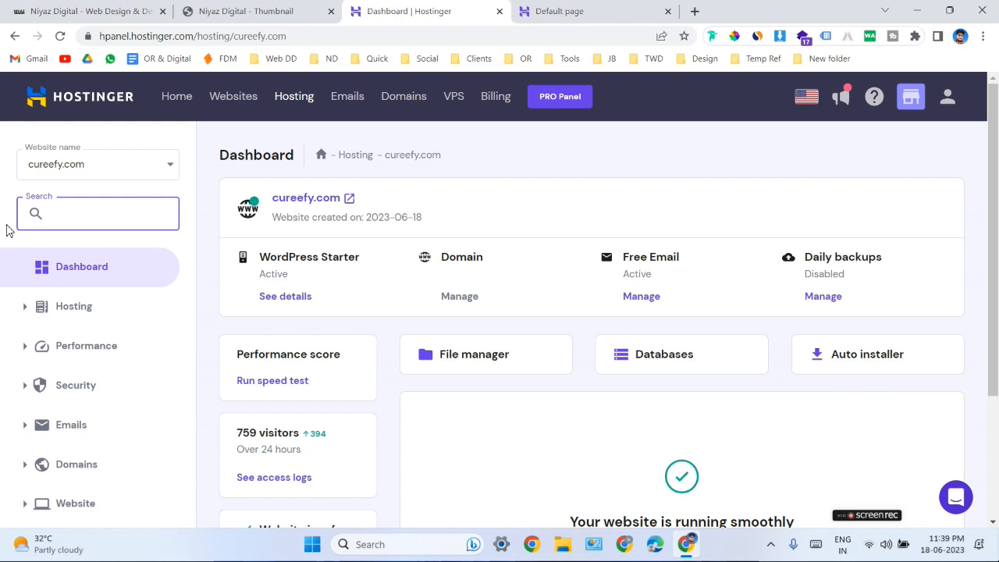
Open the Auto Installer for cureefy.com and select WordPress as the application to install.
scroll(107, 320, "down", 1)
scroll(97, 328, "down", 2)
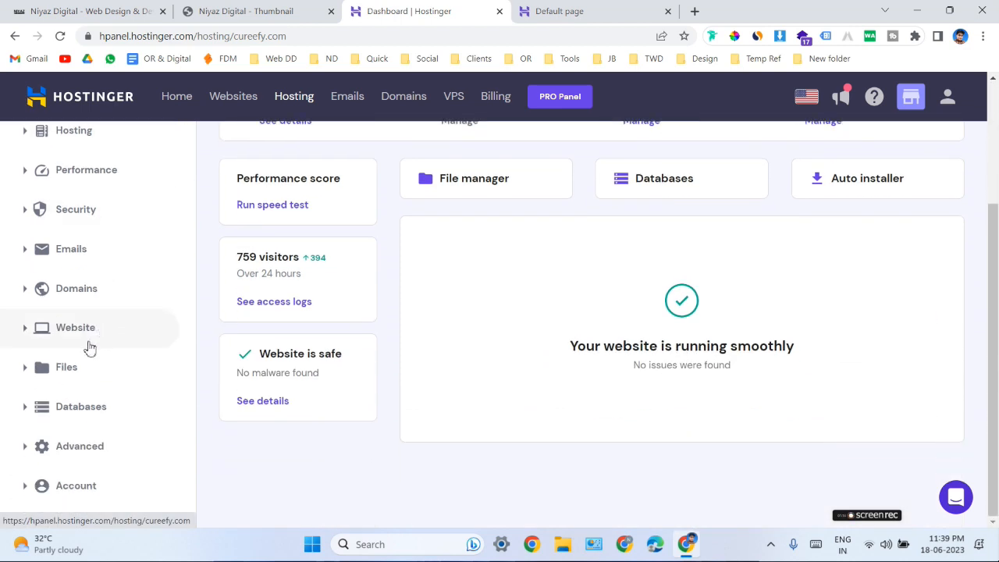
left_click(27, 335)
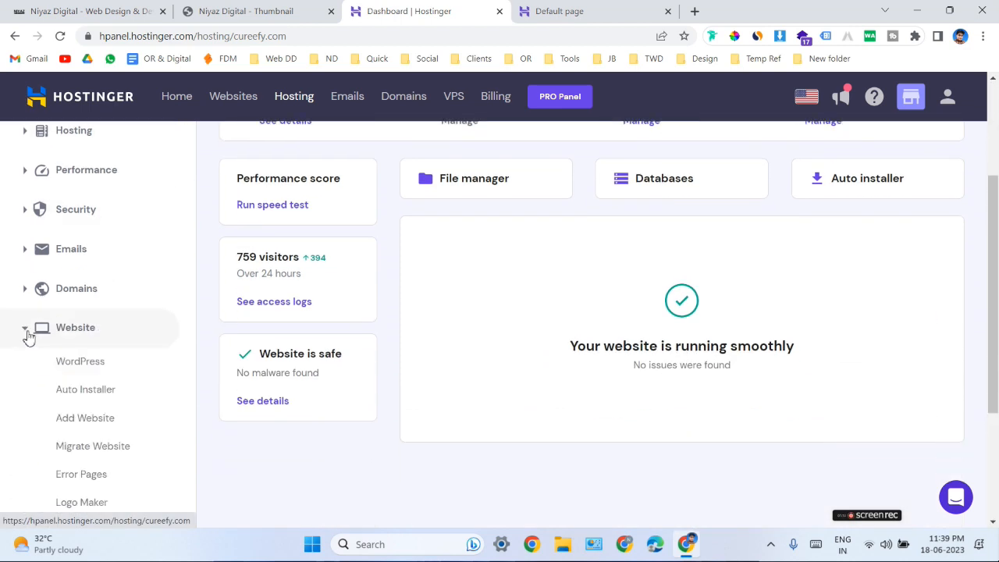
left_click(95, 391)
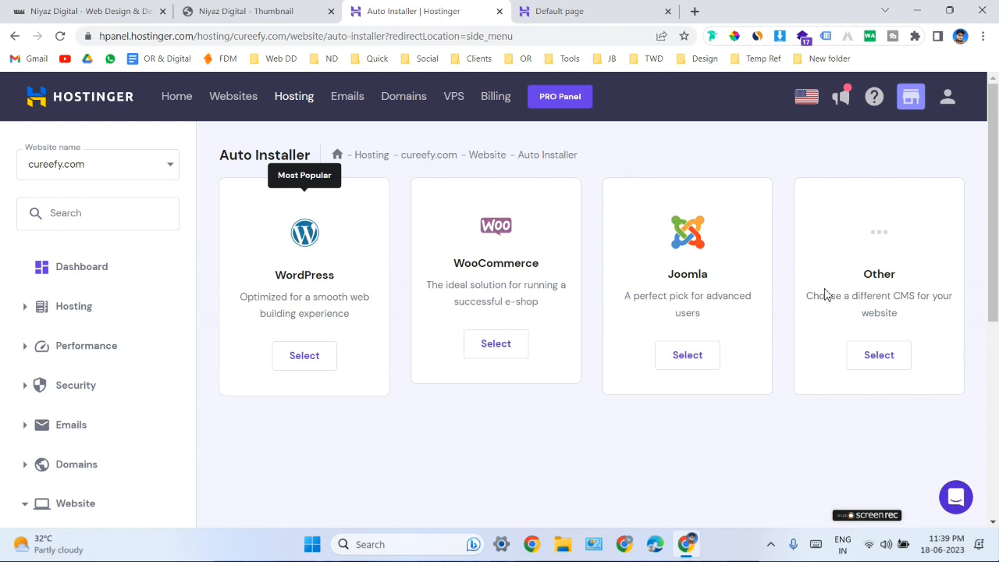
left_click(314, 357)
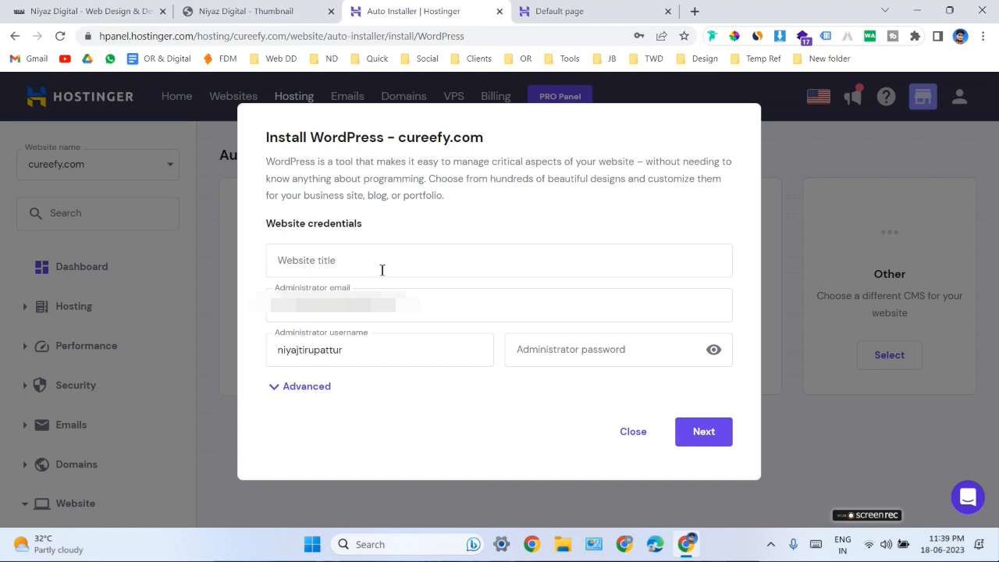
Set the website title to Cureefy and replace the prefilled administrator username with a shorter one.
left_click(382, 269)
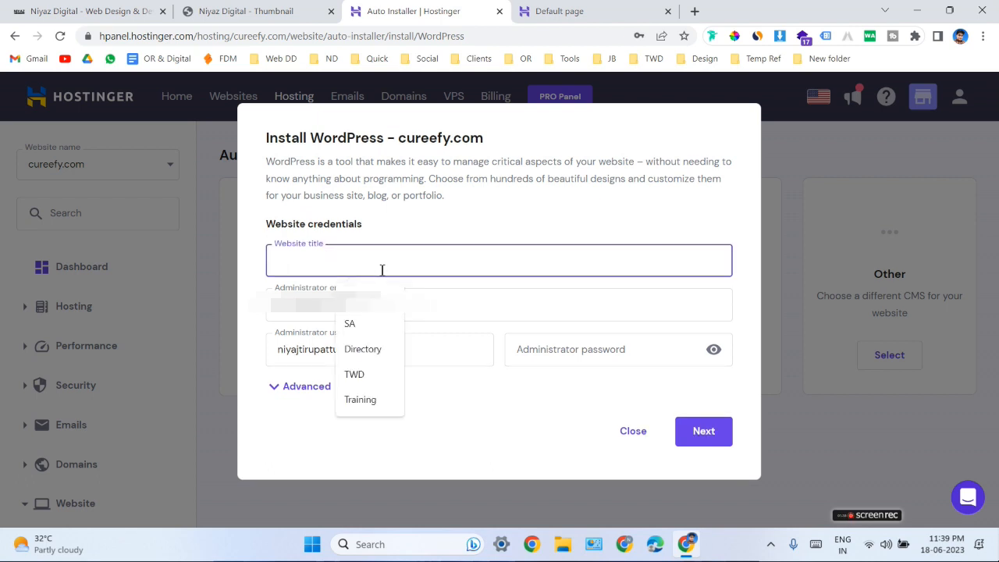
type("Cureefy")
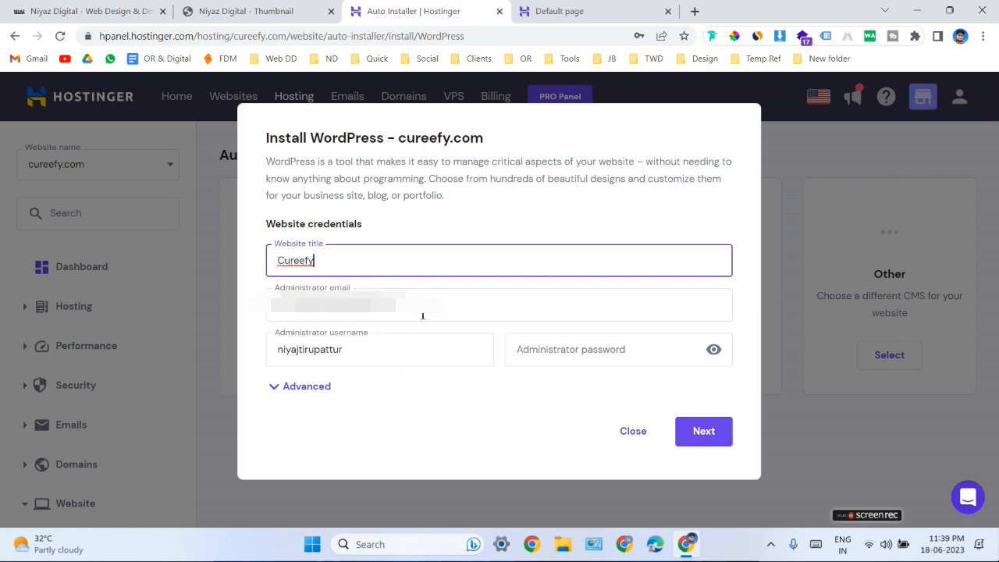
left_click_drag(429, 314, 274, 311)
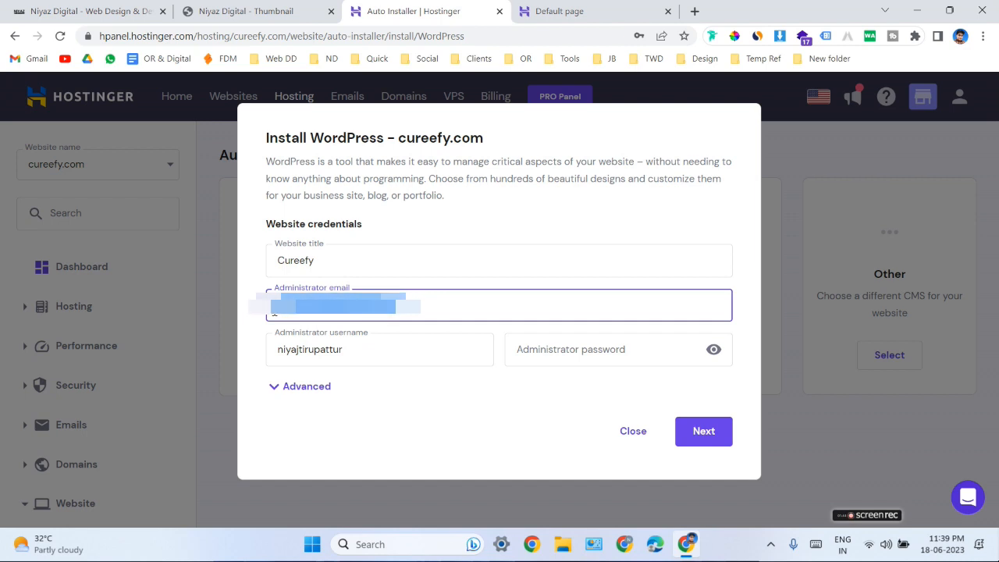
left_click_drag(352, 351, 263, 349)
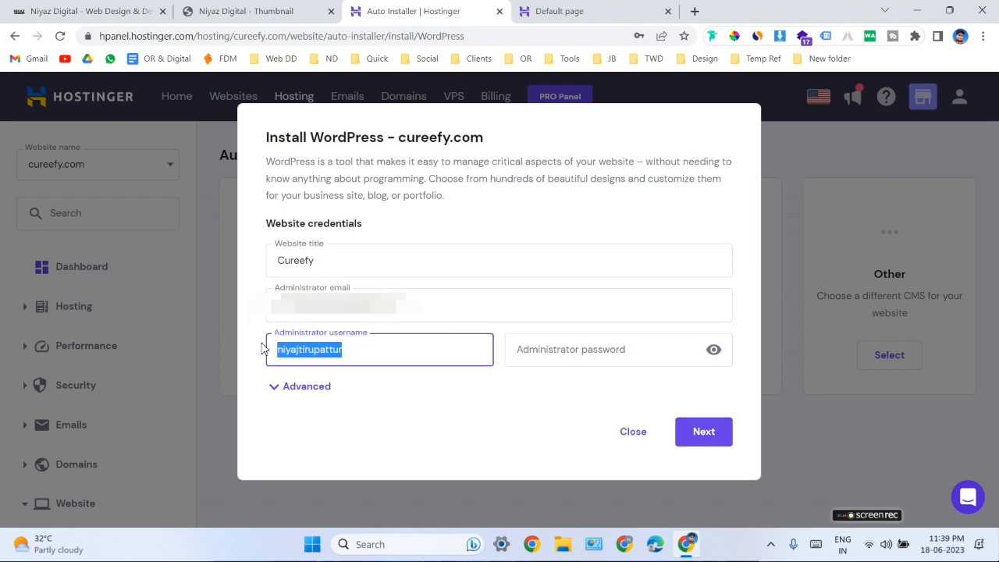
type("niyaj")
Enter the administrator password for the WordPress installation and make it readable.
left_click(551, 355)
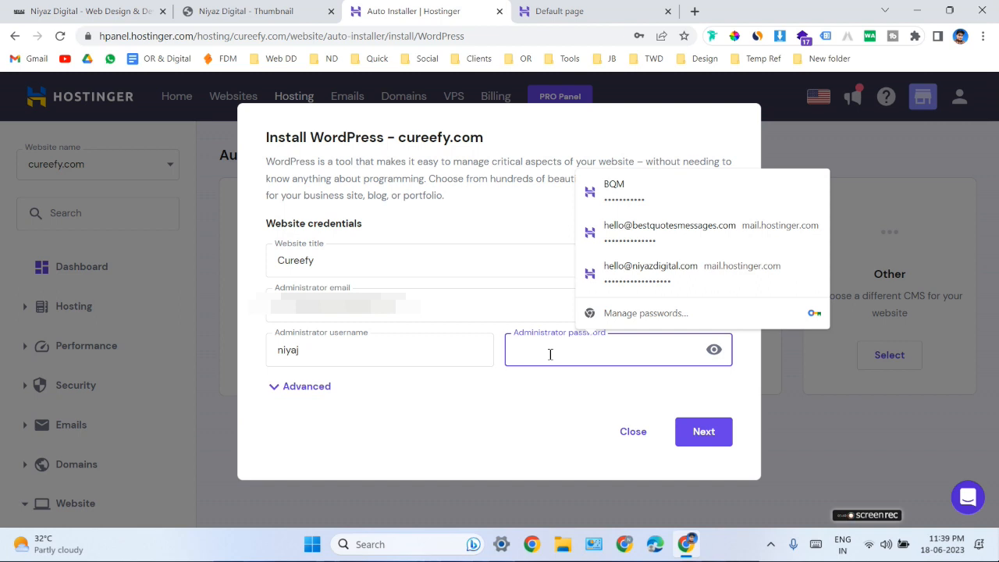
type("N")
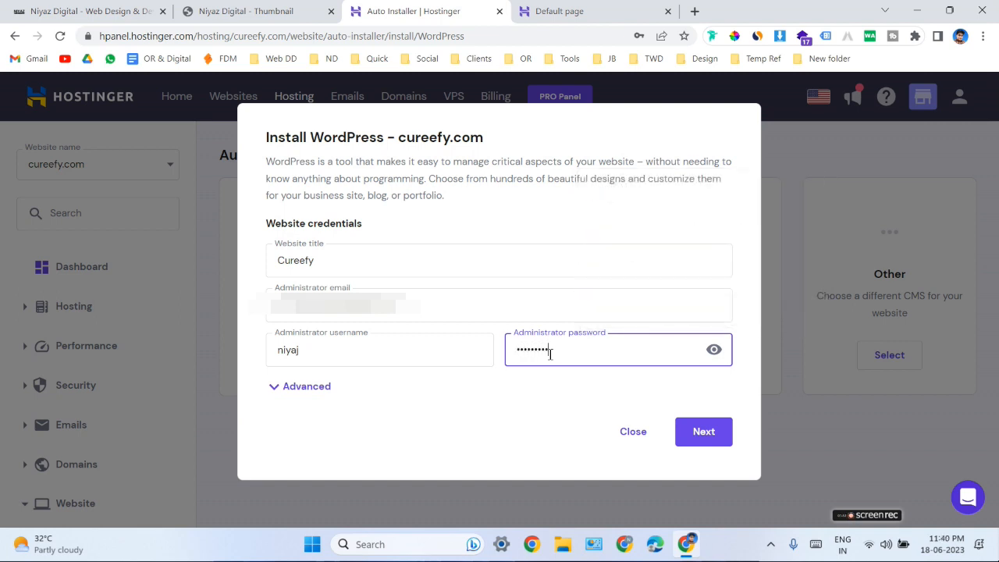
left_click(714, 350)
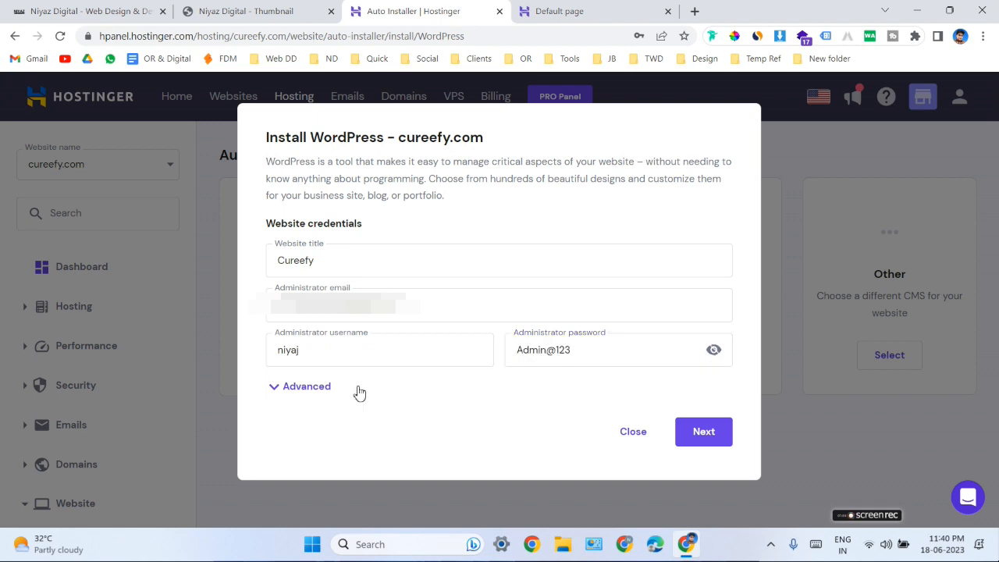
Correct the spelling of the administrator username in the website credentials.
double_click(278, 351)
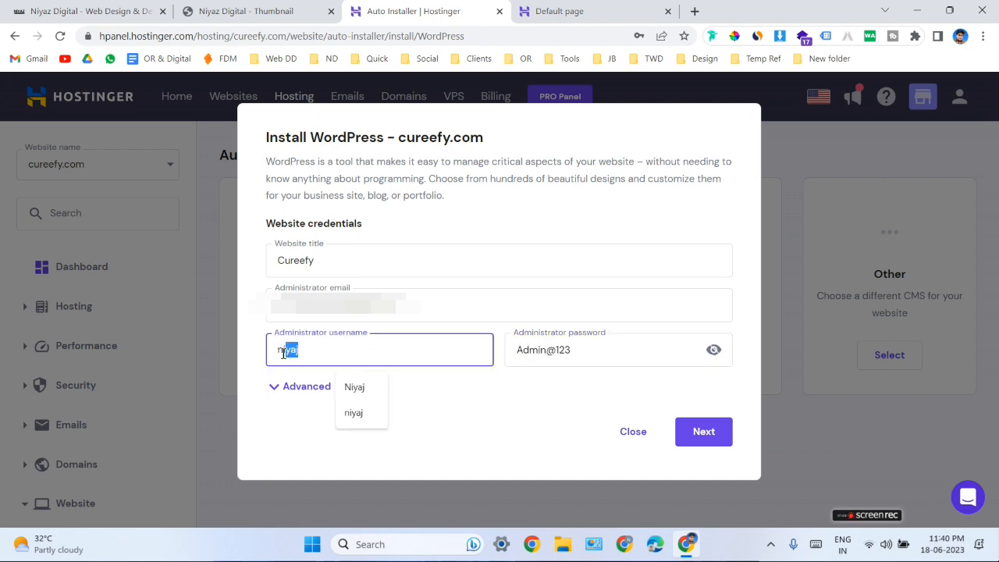
type("niyaz")
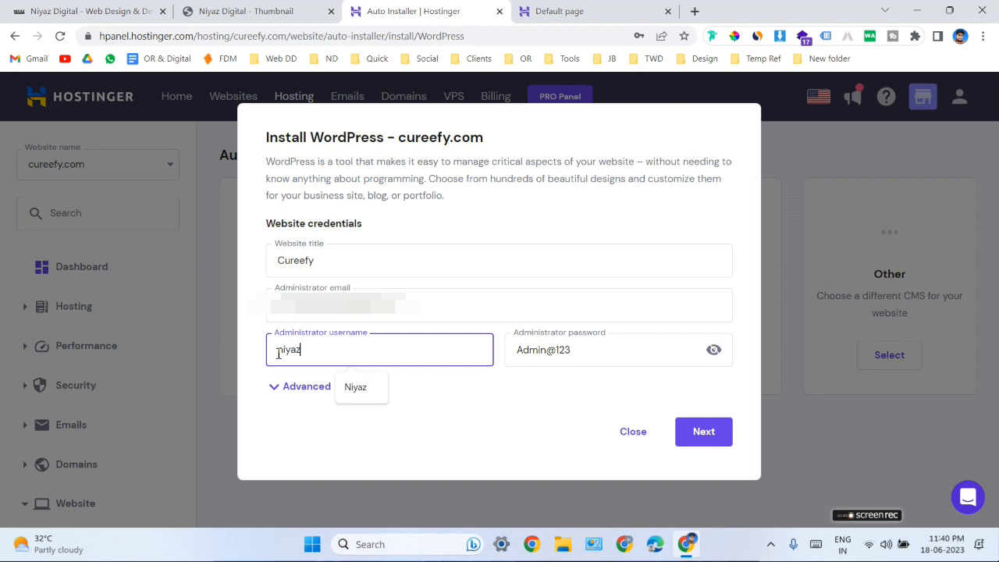
Expand the advanced options and review the installation path, database choice, website title and administrator credentials.
left_click(287, 390)
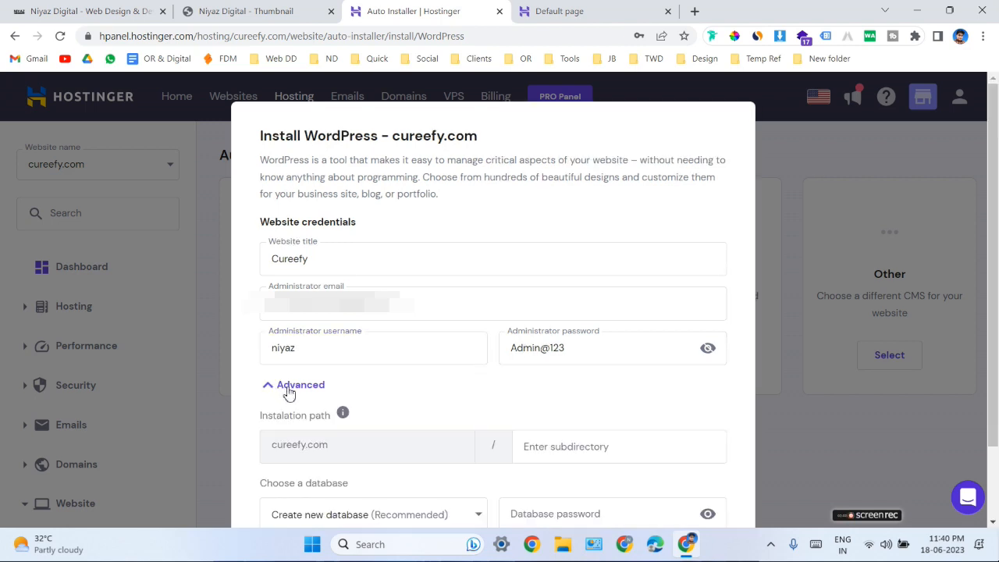
scroll(341, 383, "down", 2)
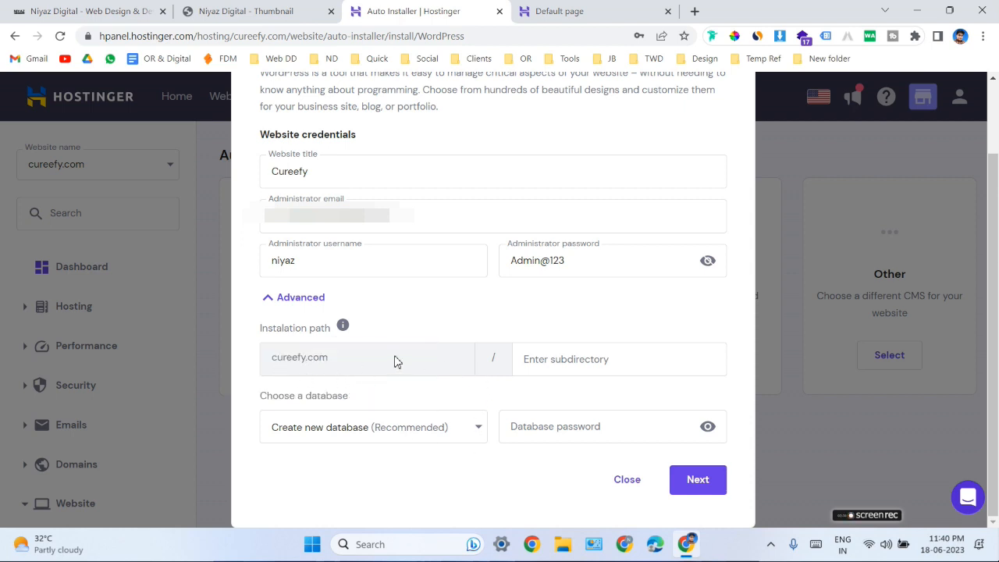
scroll(484, 351, "up", 2)
left_click_drag(318, 267, 282, 269)
left_click_drag(394, 312, 273, 306)
left_click_drag(303, 351, 272, 348)
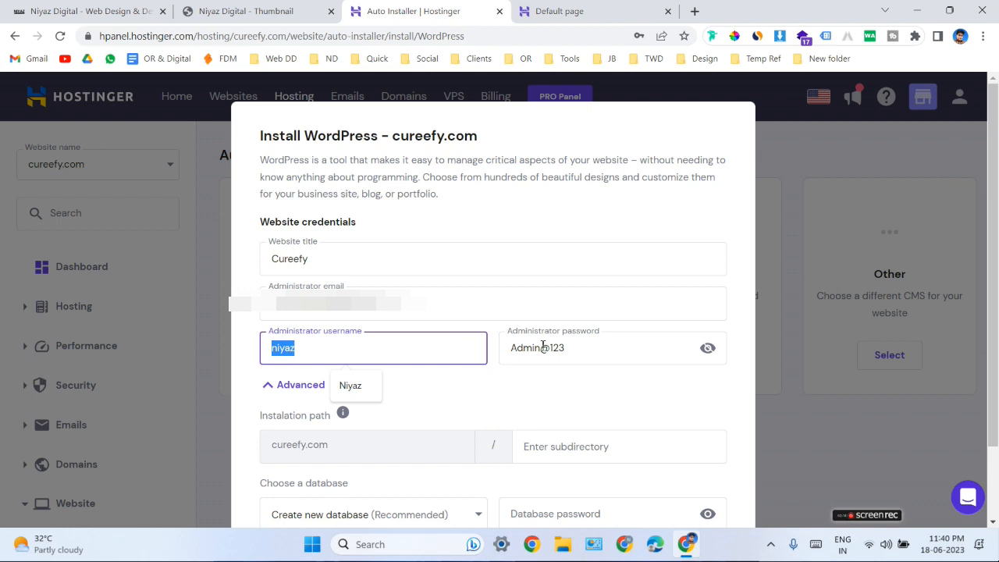
left_click(495, 383)
scroll(427, 414, "down", 2)
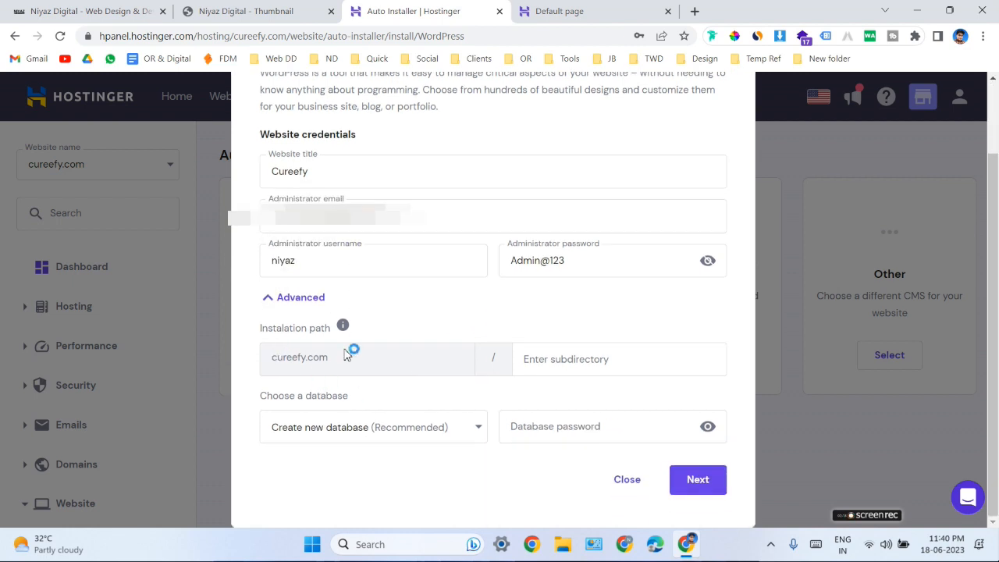
Proceed to the version settings, choose WordPress 6.2.2 (Recommended) and start the installation on cureefy.com.
left_click(698, 481)
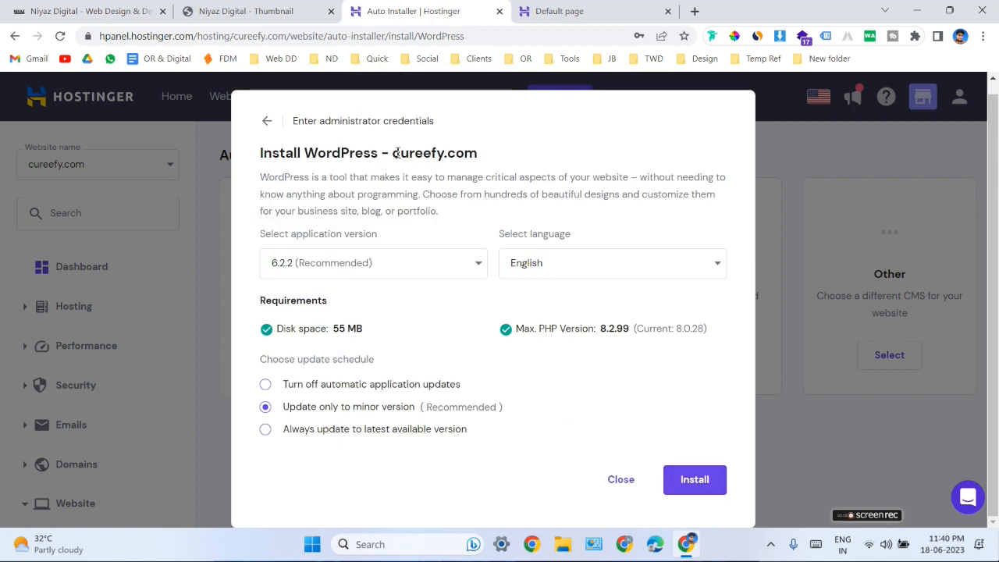
left_click_drag(391, 153, 481, 156)
left_click(472, 162)
left_click(418, 271)
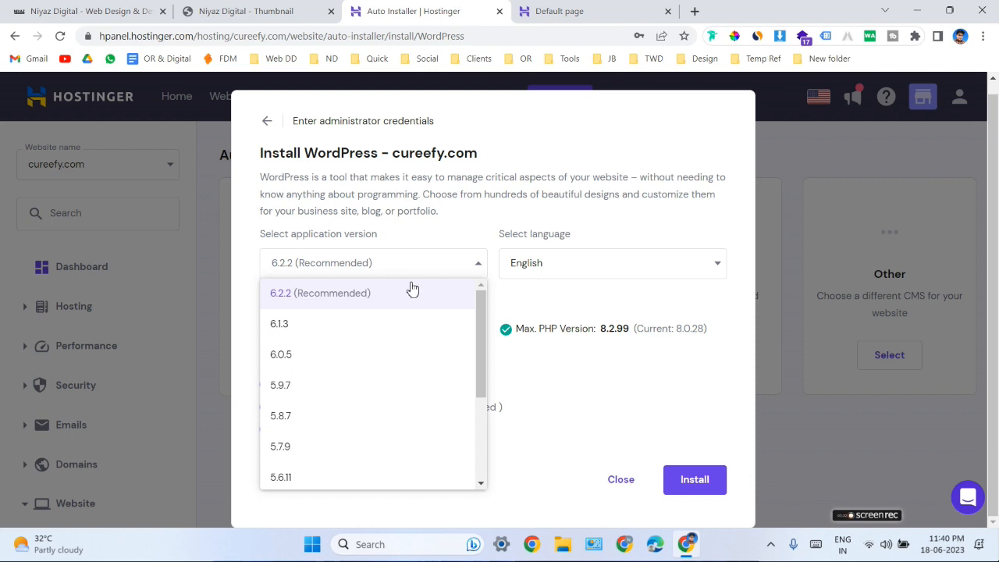
left_click(414, 303)
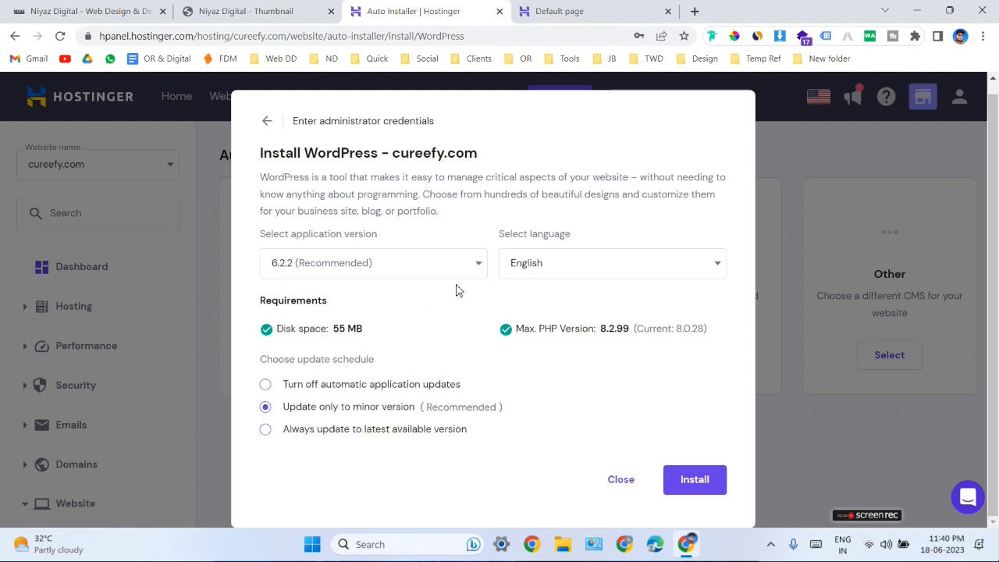
left_click(692, 482)
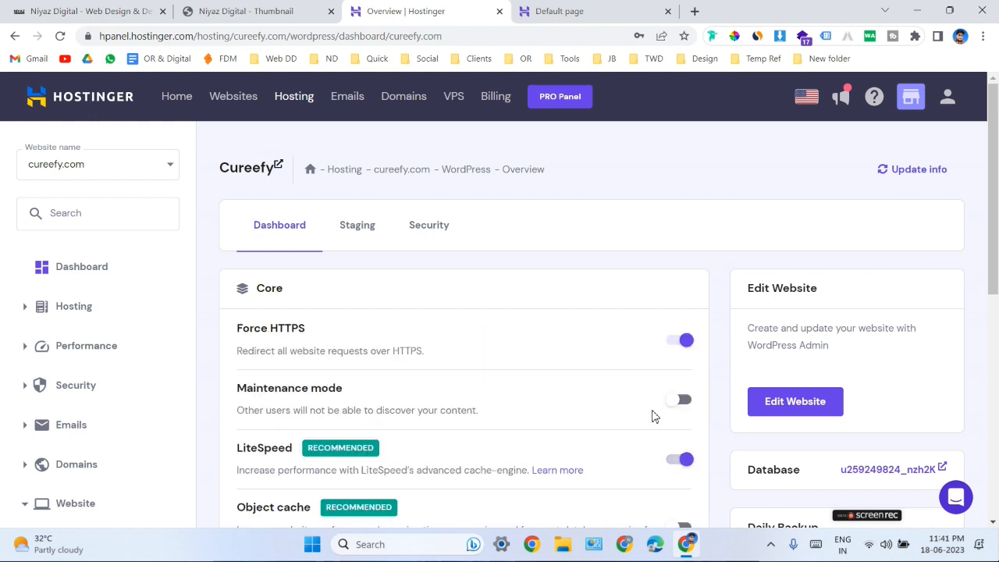
Reload the cureefy.com page and look over the newly installed WordPress site.
left_click(251, 168)
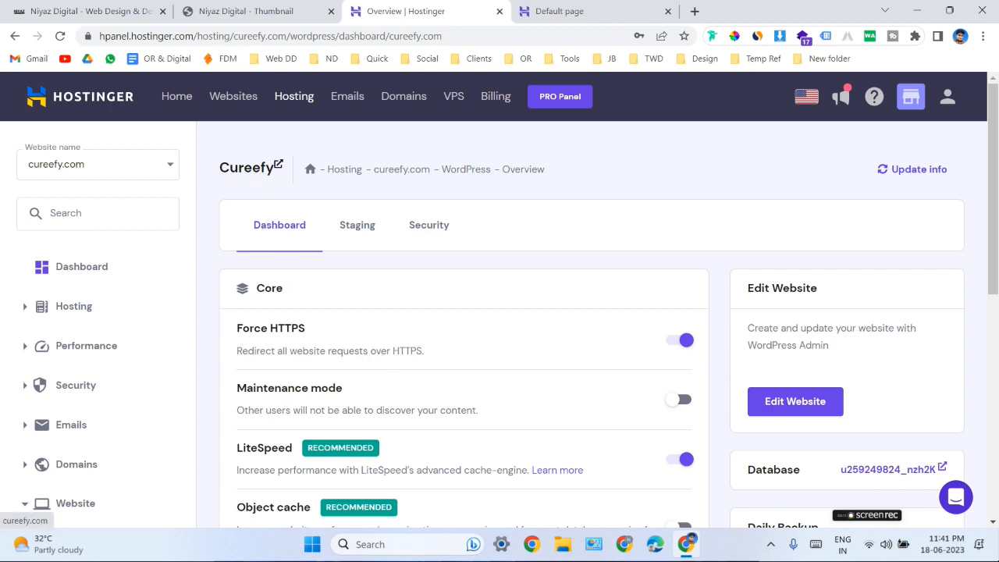
left_click(60, 37)
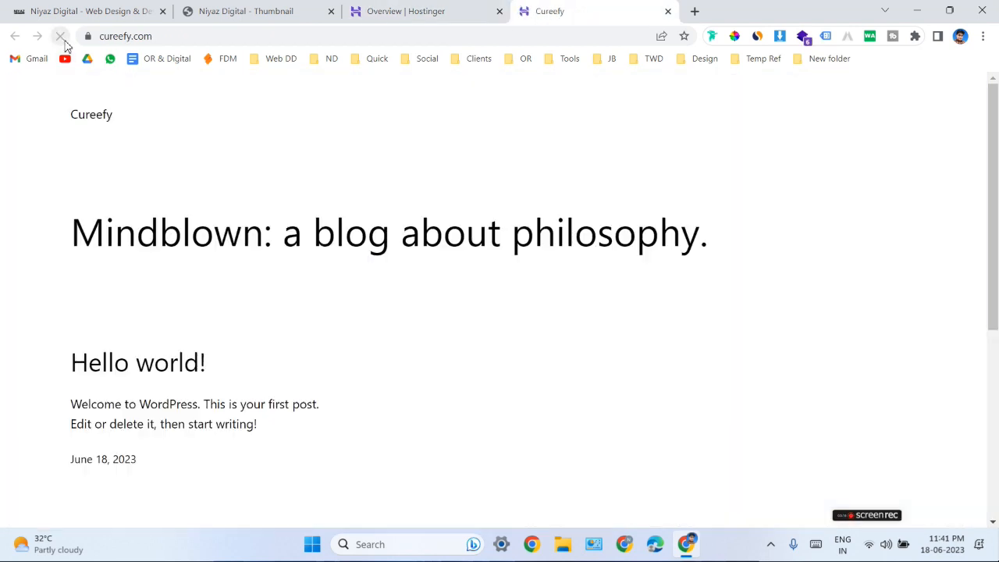
scroll(328, 273, "down", 3)
scroll(414, 276, "up", 3)
left_click(251, 36)
left_click(277, 39)
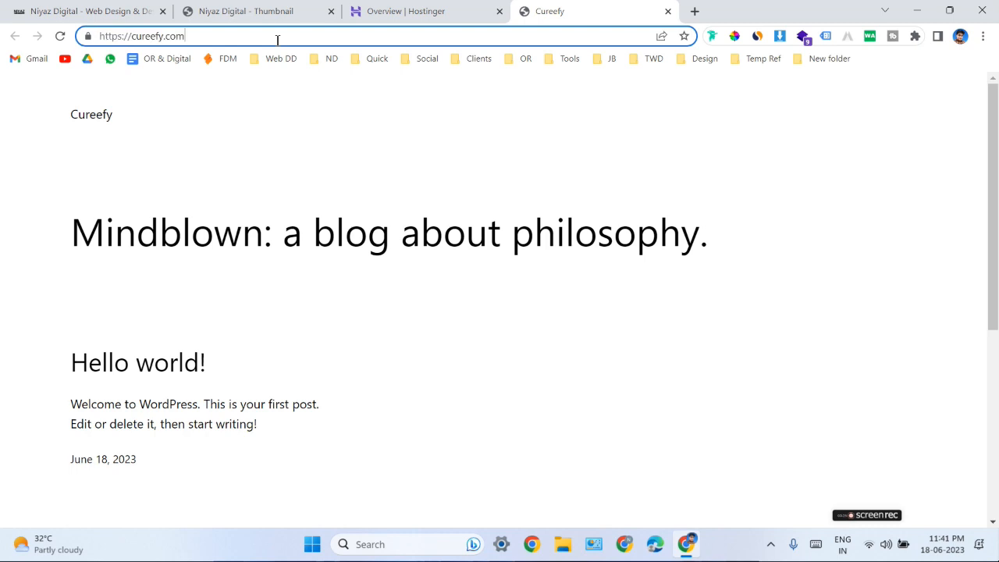
type("/")
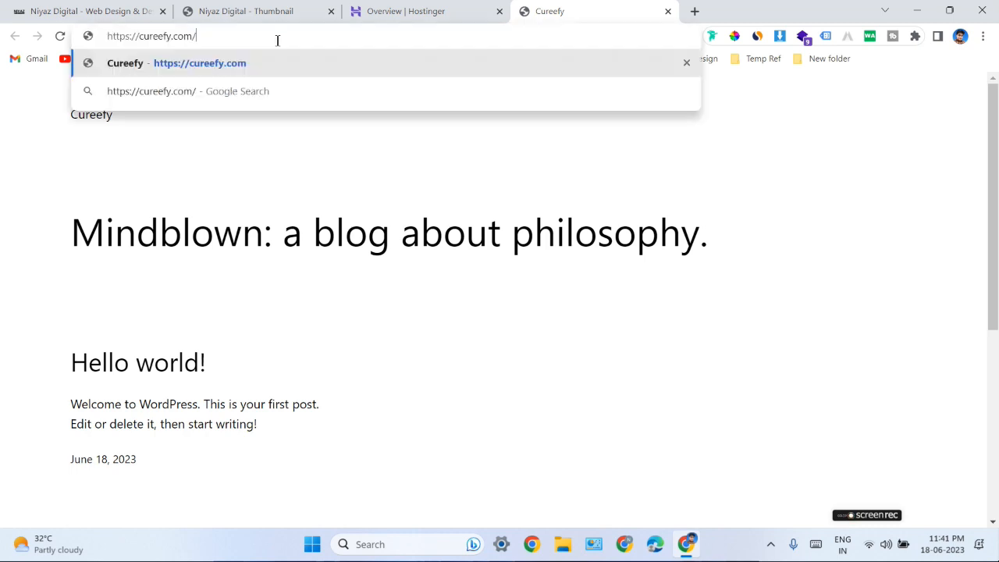
type("wp-admin")
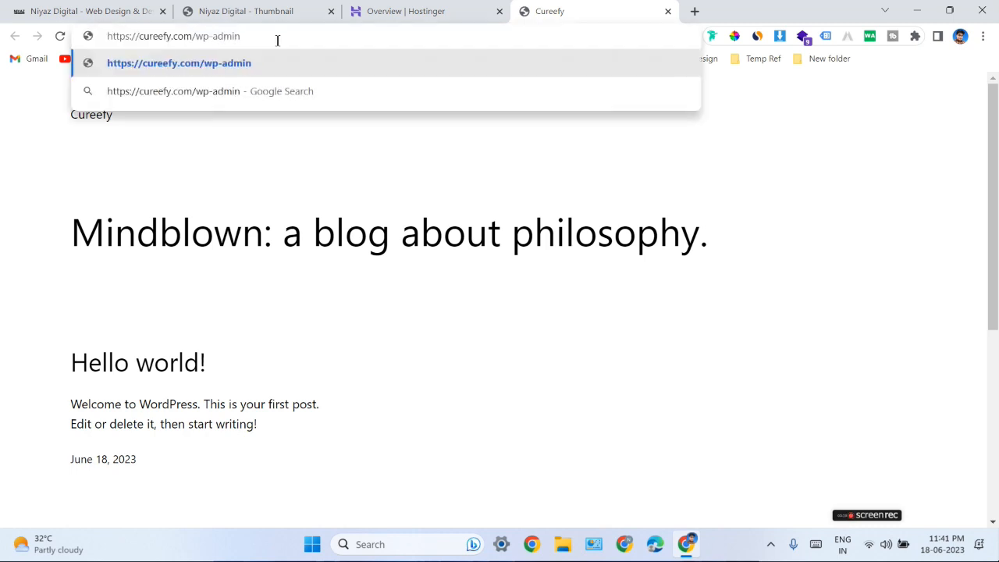
key("Return")
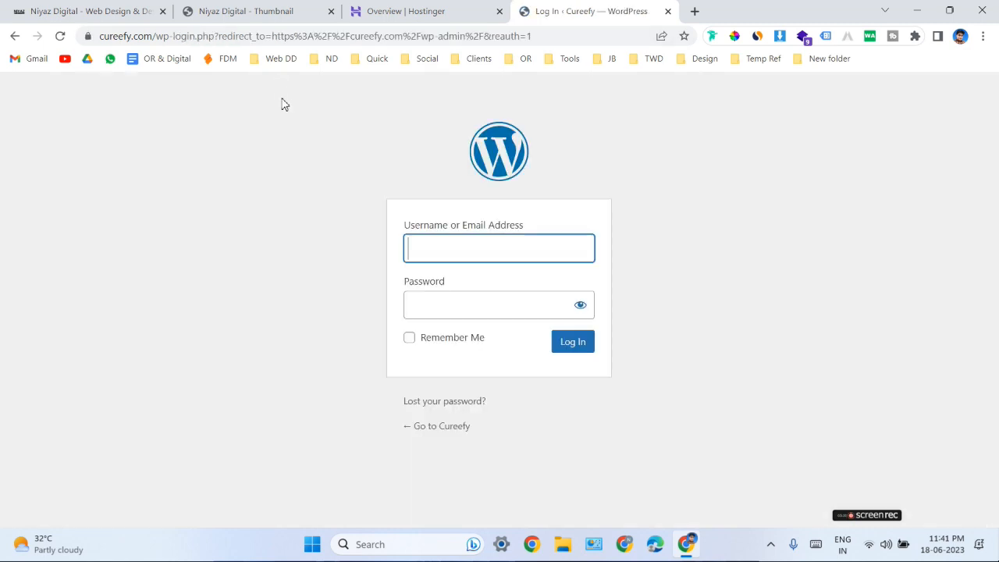
Log in to the WordPress admin with the administrator username and password, checking the revealed password, and dismiss the browser's offer to save it.
left_click(483, 258)
type("niyaj")
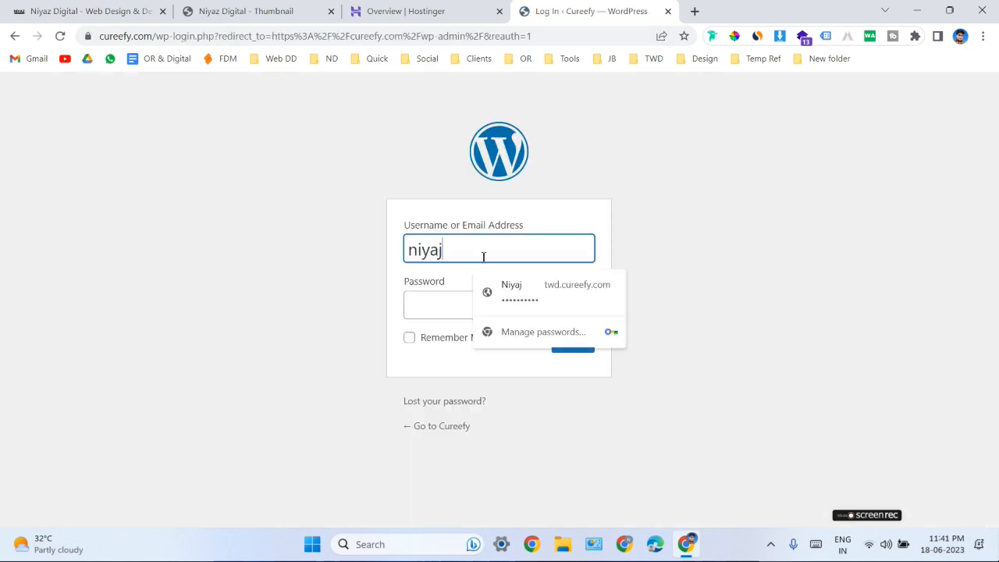
key("BackSpace")
type("z")
left_click(419, 302)
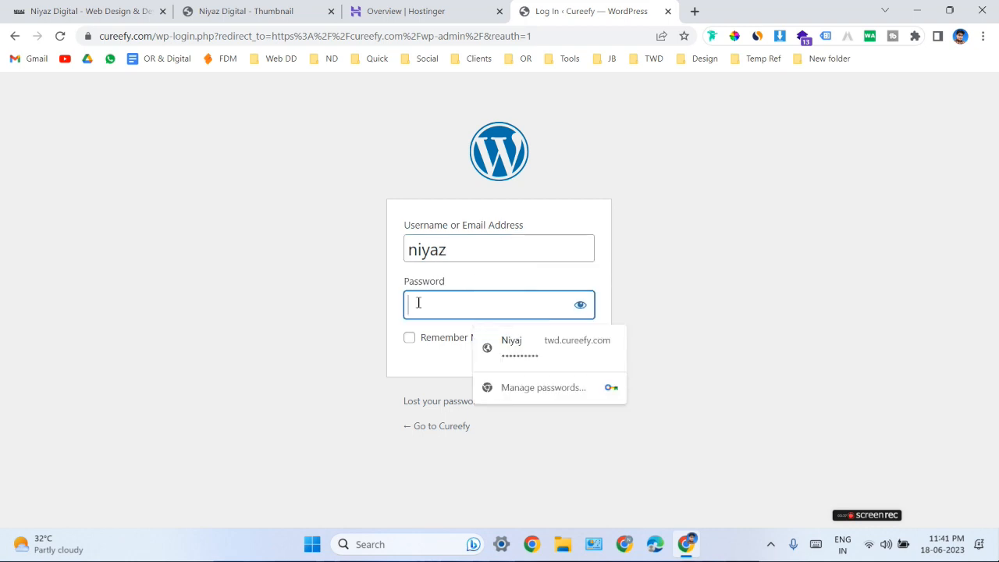
type("•••••••")
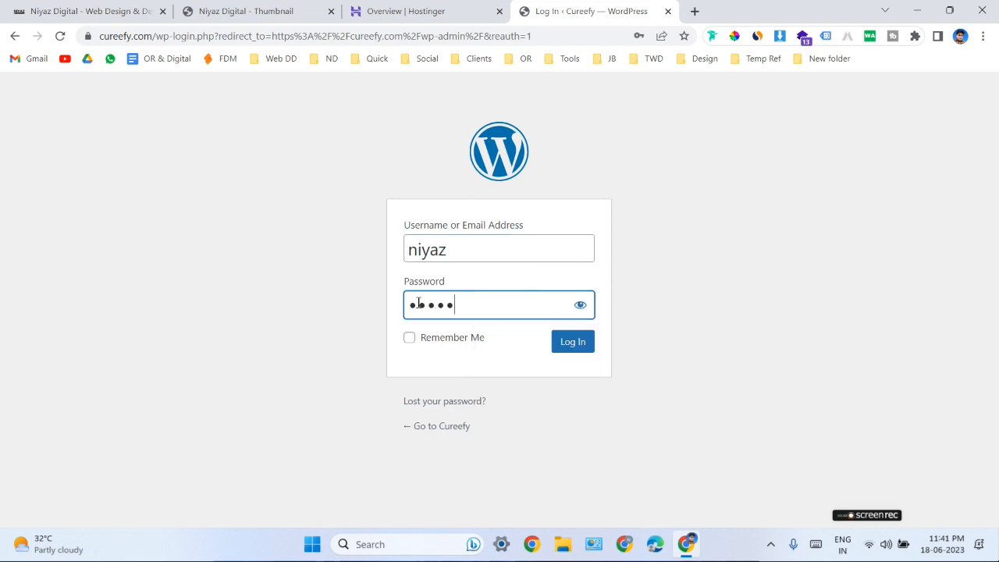
type("23")
left_click(579, 307)
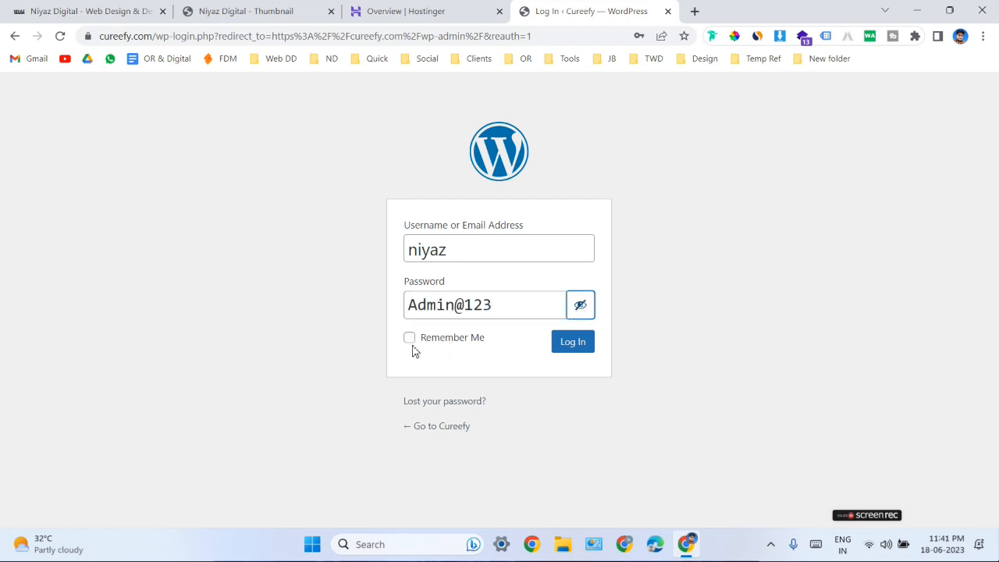
left_click(580, 345)
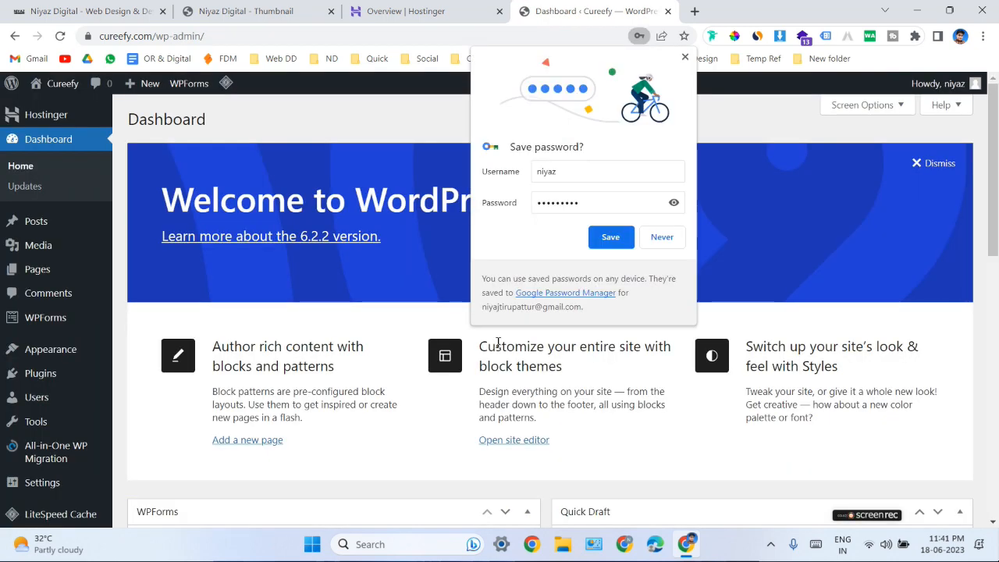
left_click(685, 57)
View the public Cureefy site in a separate browser tab and return to the WordPress dashboard.
right_click(58, 113)
left_click(78, 121)
left_click(727, 11)
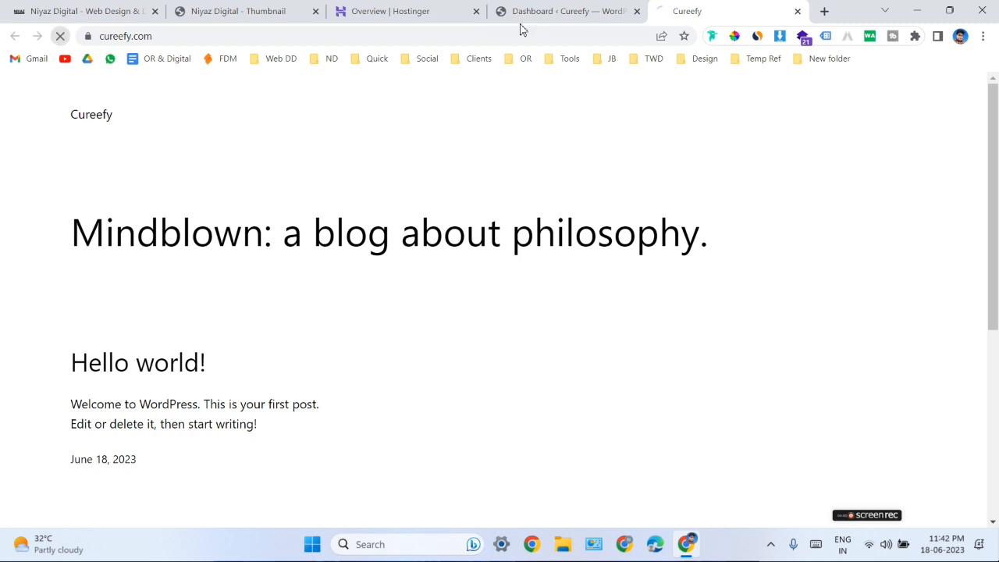
left_click(551, 11)
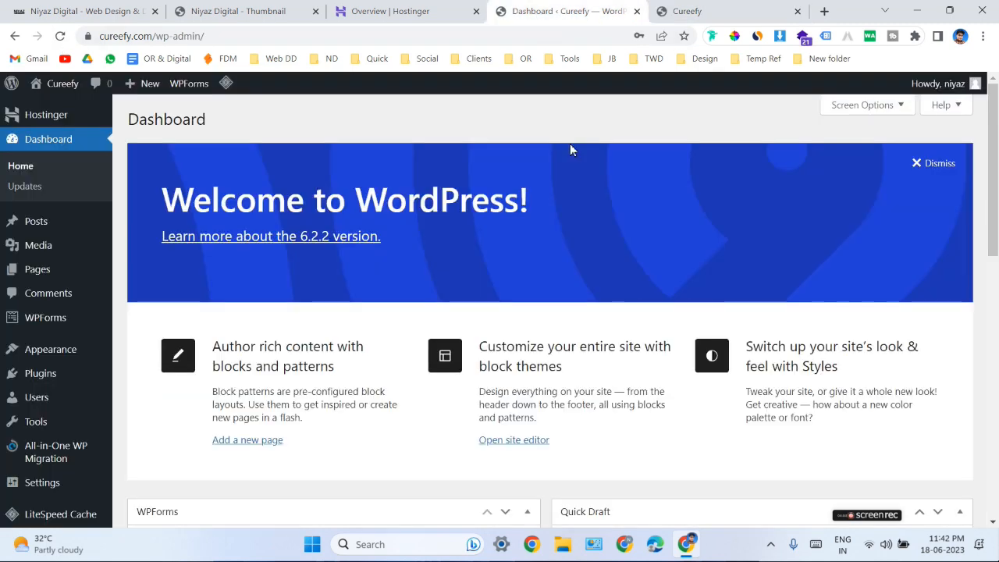
Log out of the WordPress admin and go to the site's home page at cureefy.com.
mouse_move(961, 86)
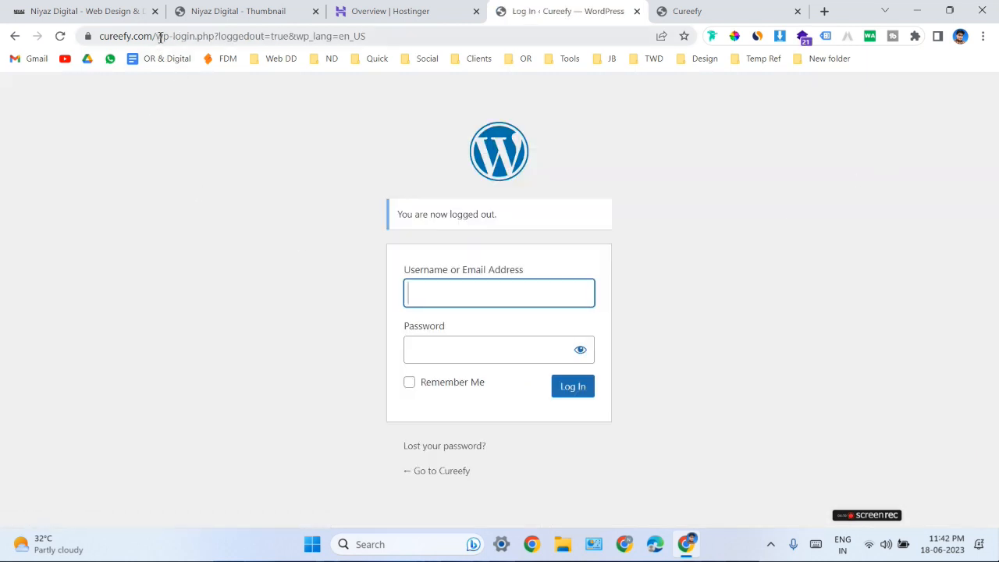
left_click_drag(160, 37, 445, 38)
key("BackSpace")
key("Return")
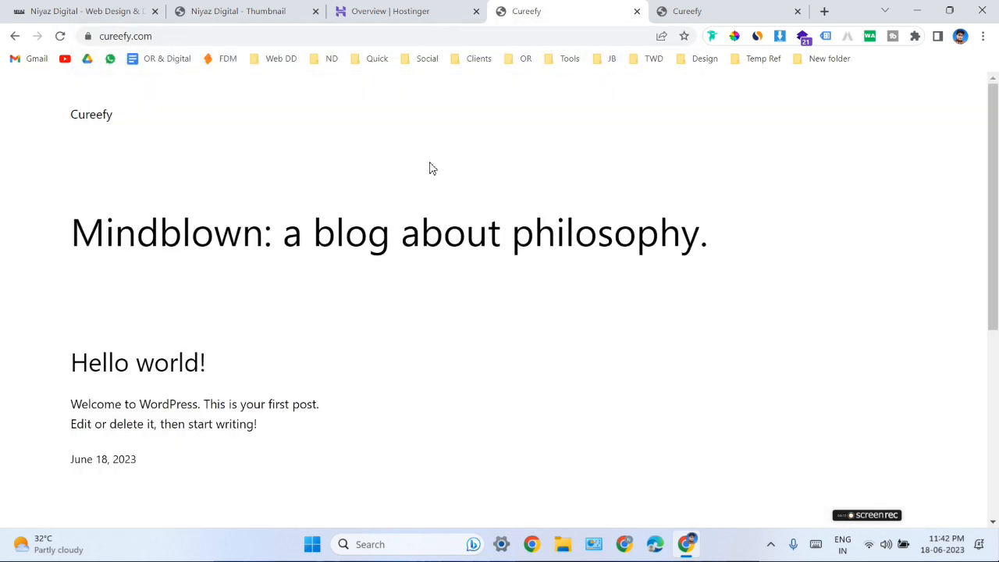
Return to Hostinger's WordPress overview for cureefy.com and open the WordPress admin through Edit Website.
left_click(394, 11)
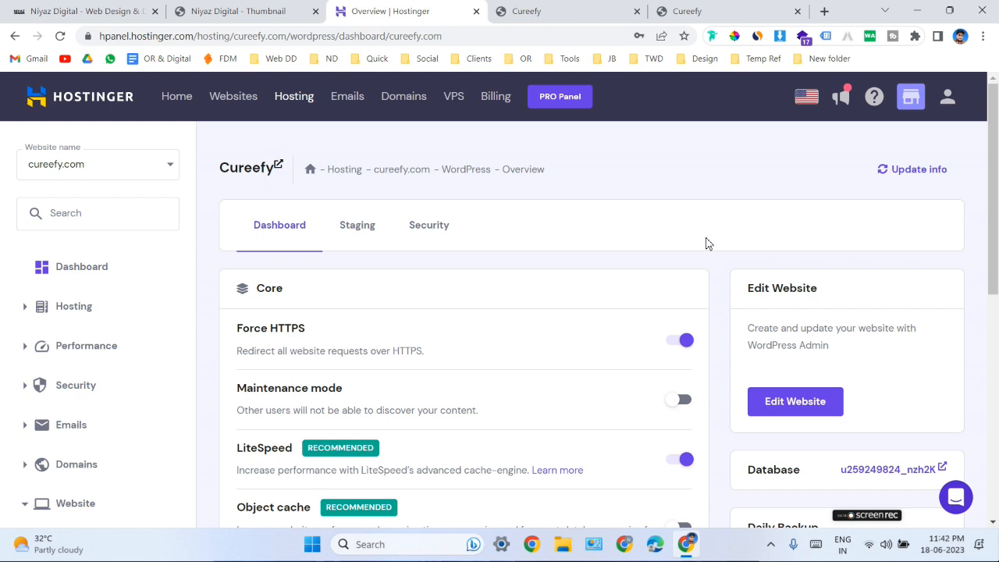
left_click(788, 406)
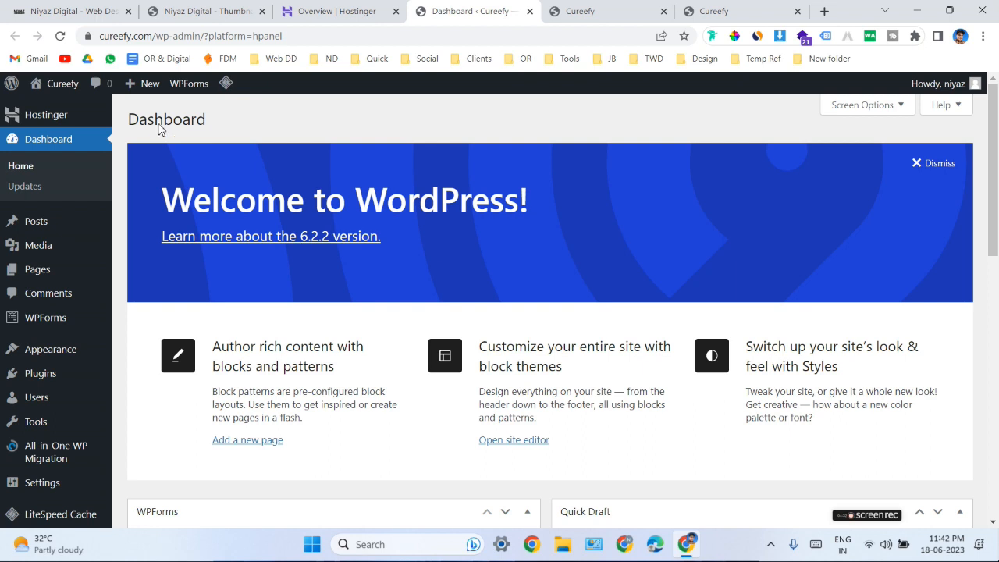
Switch to the already open niyazdigital.com website.
left_click(118, 17)
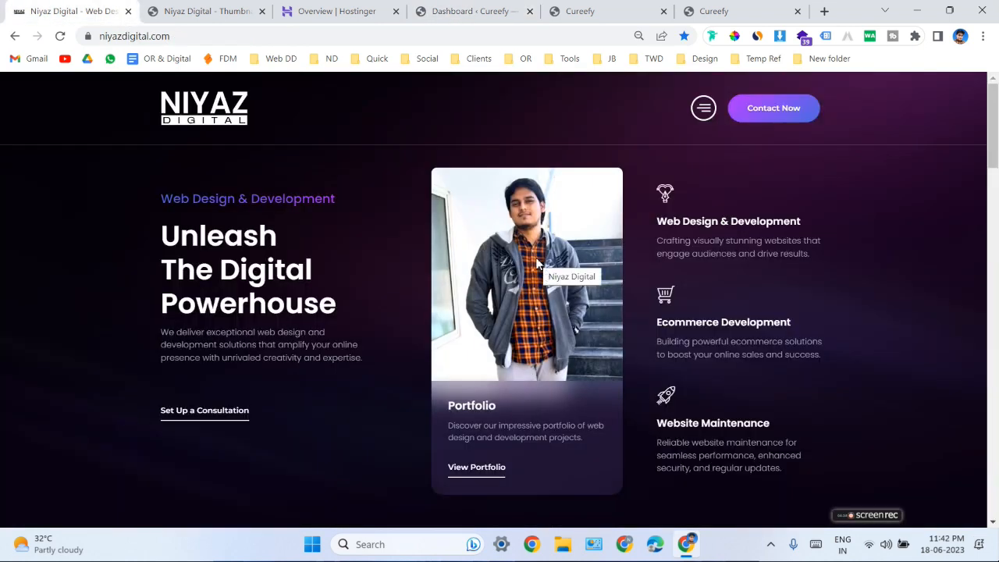